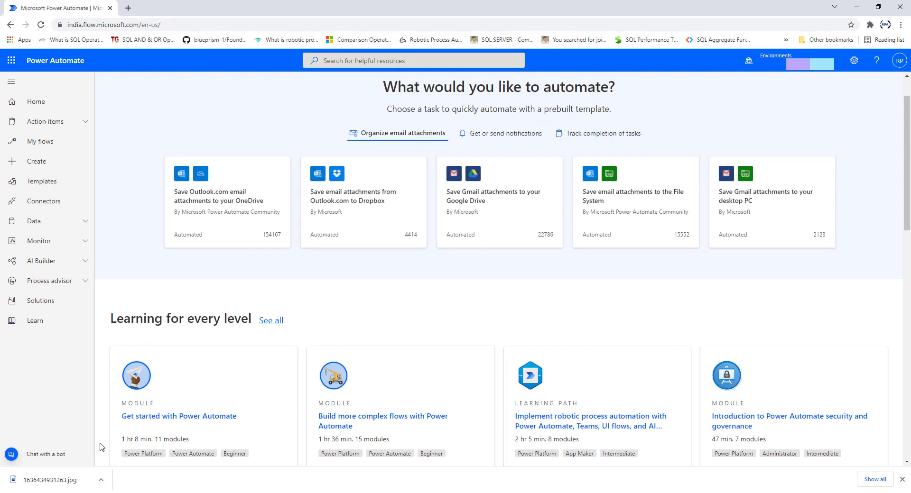
# - Review the registered machines and the available on-premises data gateways
pyautogui.click(55, 247)
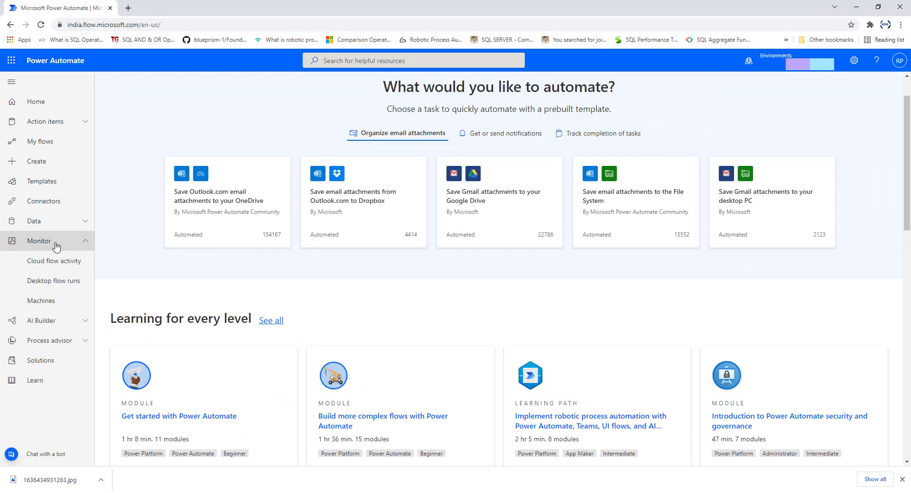
pyautogui.click(55, 308)
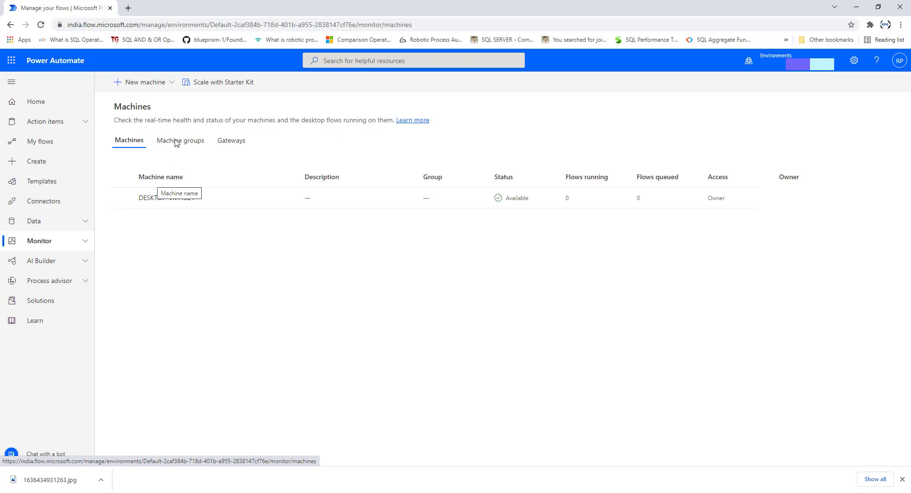
pyautogui.click(61, 225)
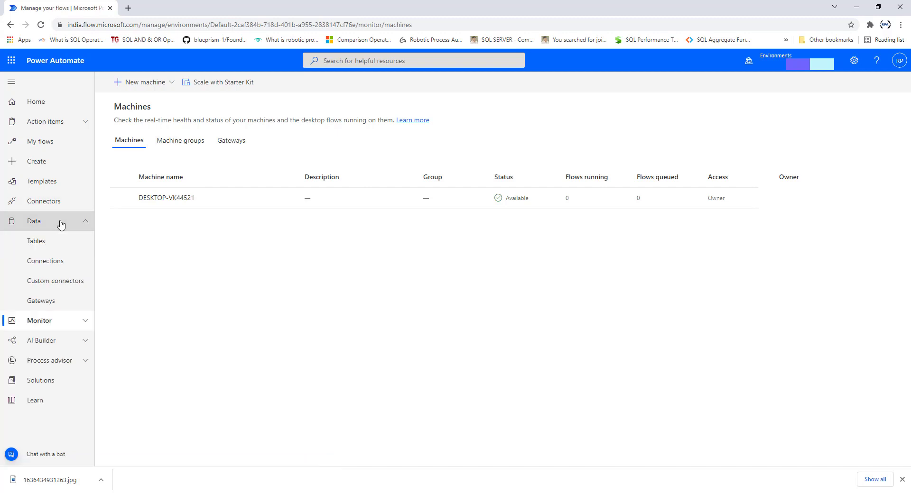
pyautogui.click(50, 306)
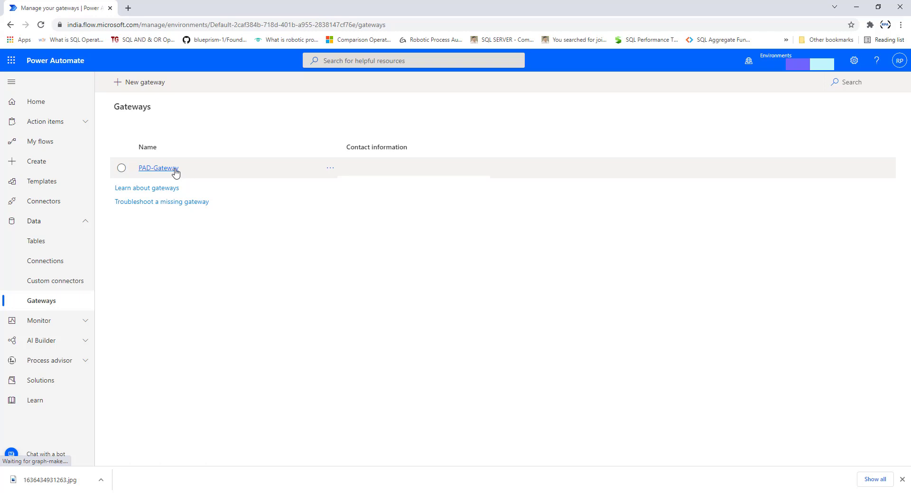
# - Create an instant cloud flow named TriggerDesktopFlow that uses the "Manually trigger a flow" trigger
pyautogui.click(35, 162)
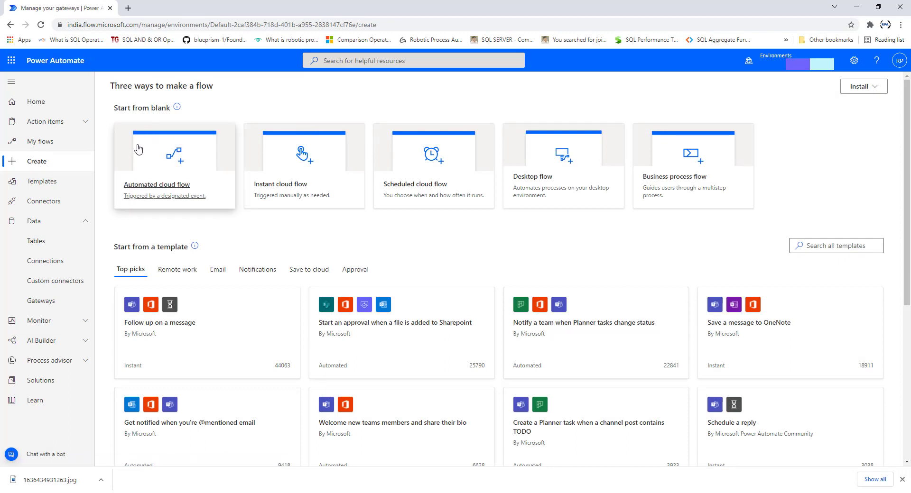
pyautogui.click(292, 173)
pyautogui.click(485, 172)
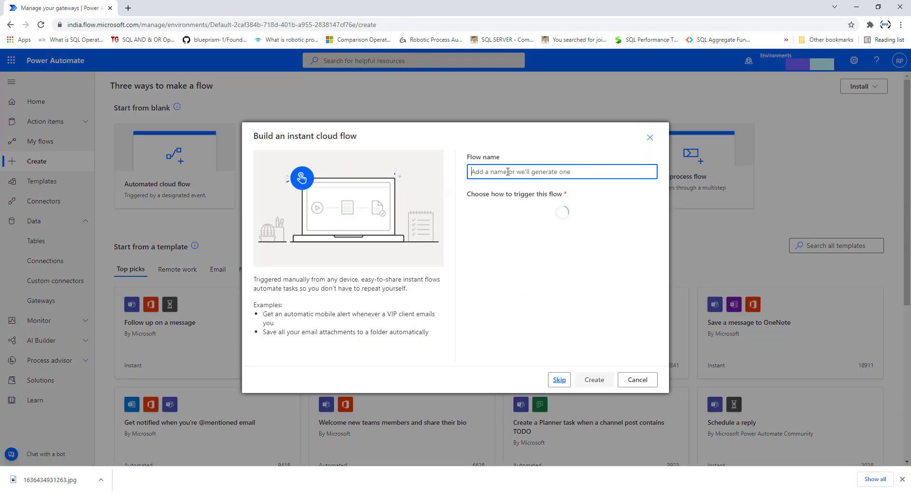
pyautogui.write('TriggerDesktopFlow')
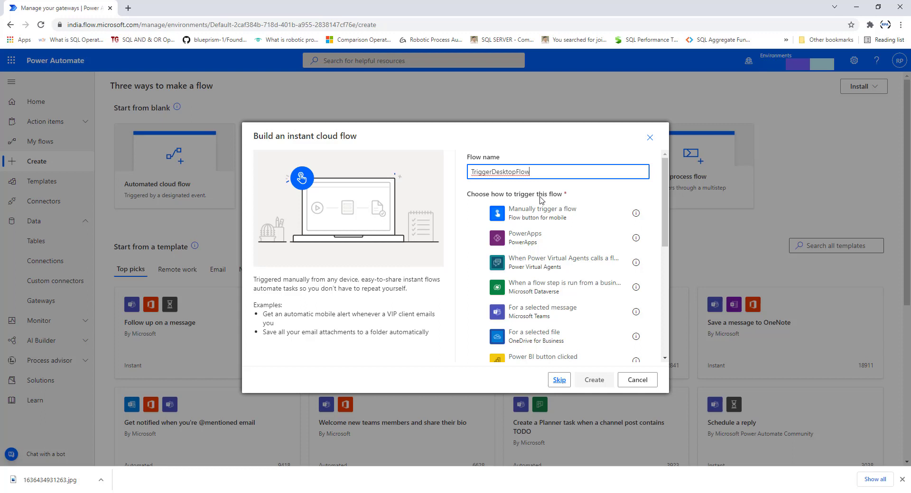
pyautogui.click(478, 214)
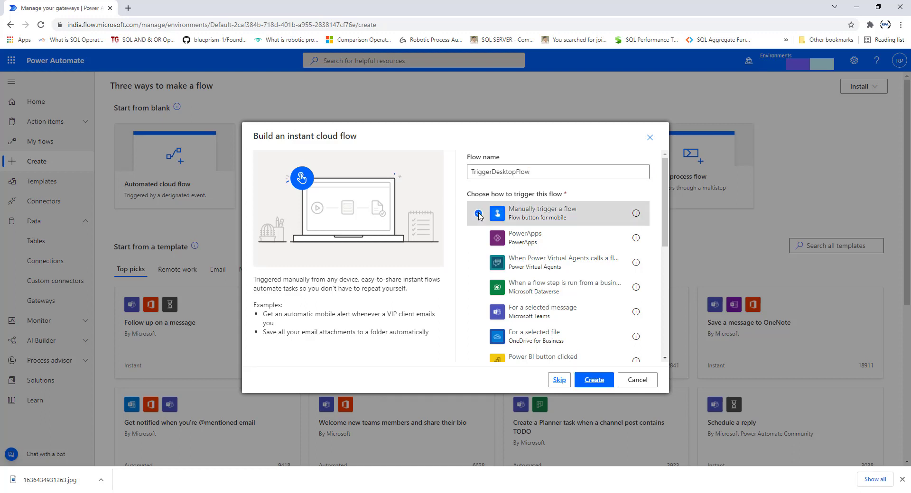
pyautogui.click(599, 381)
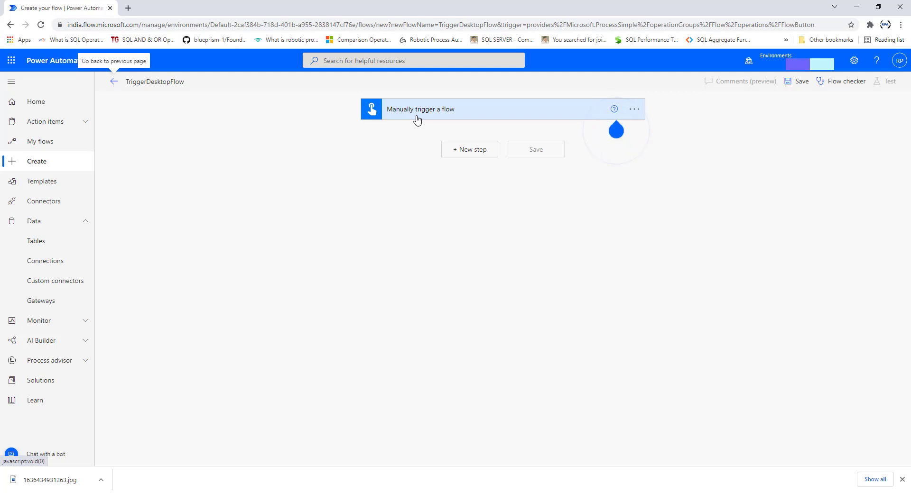
# - Add the Desktop flows action "Run a flow built with Power Automate for desktop" after the manual trigger and list the selectable desktop flows
pyautogui.click(417, 120)
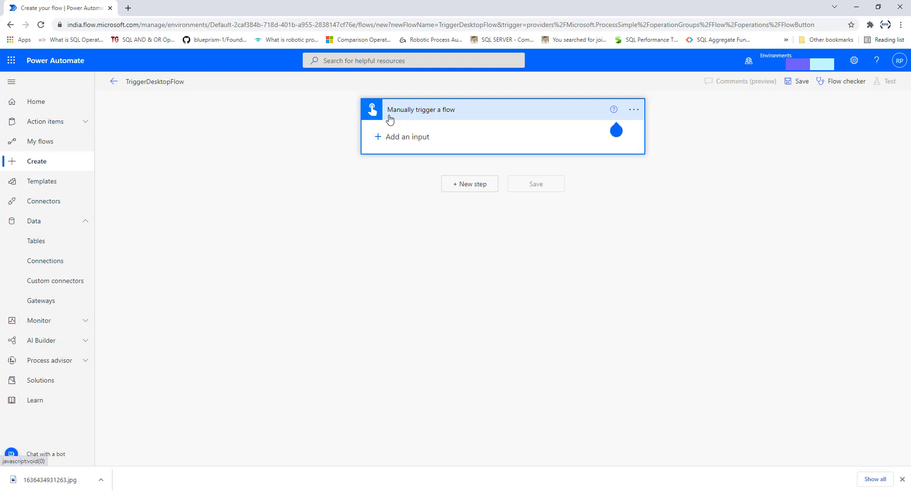
pyautogui.click(388, 185)
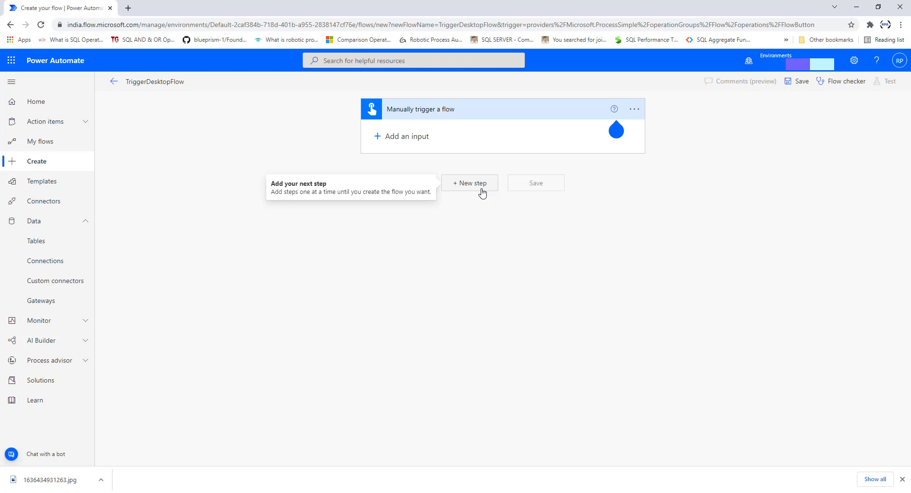
pyautogui.click(483, 193)
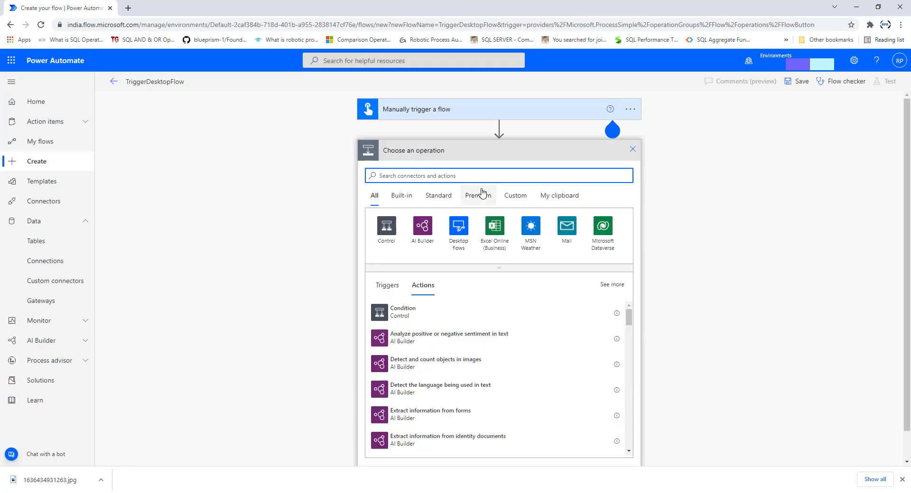
pyautogui.click(467, 233)
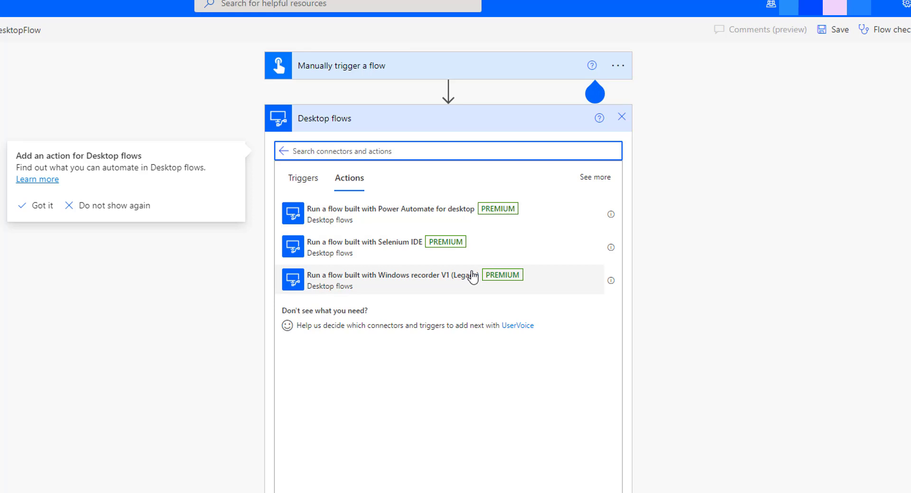
pyautogui.click(450, 218)
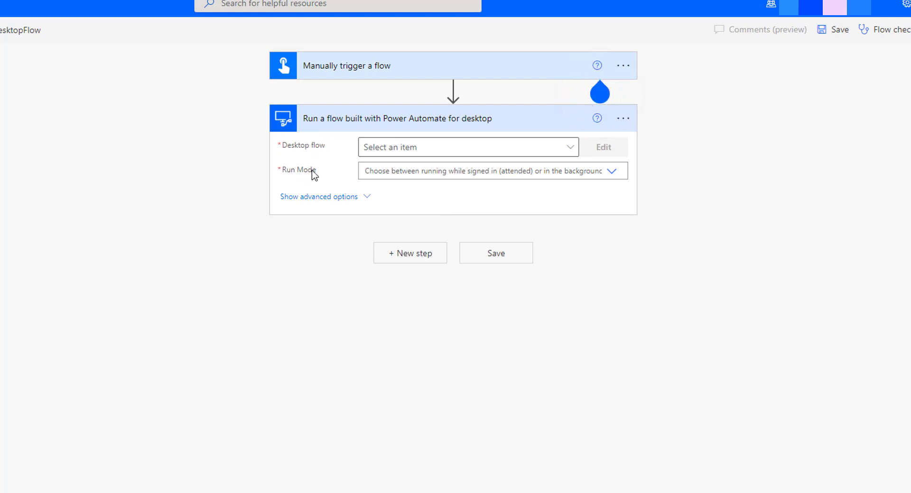
pyautogui.click(571, 149)
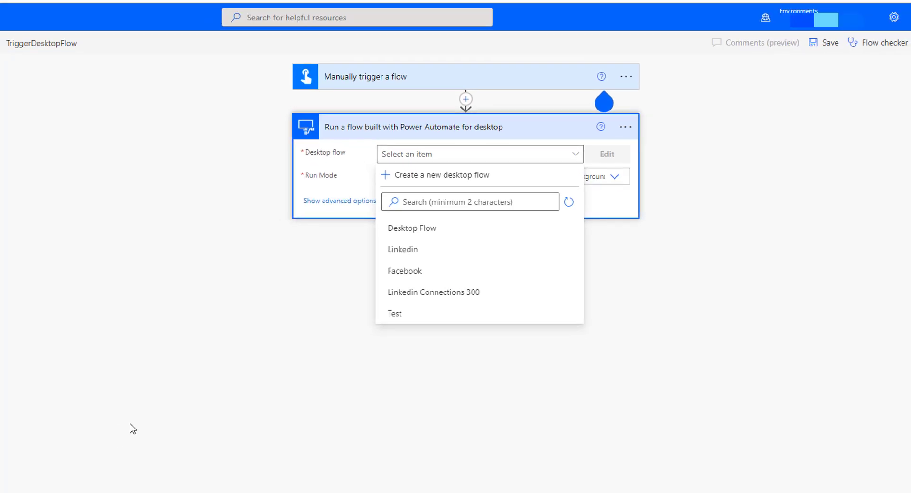
pyautogui.hotkey('alt', 'Tab')
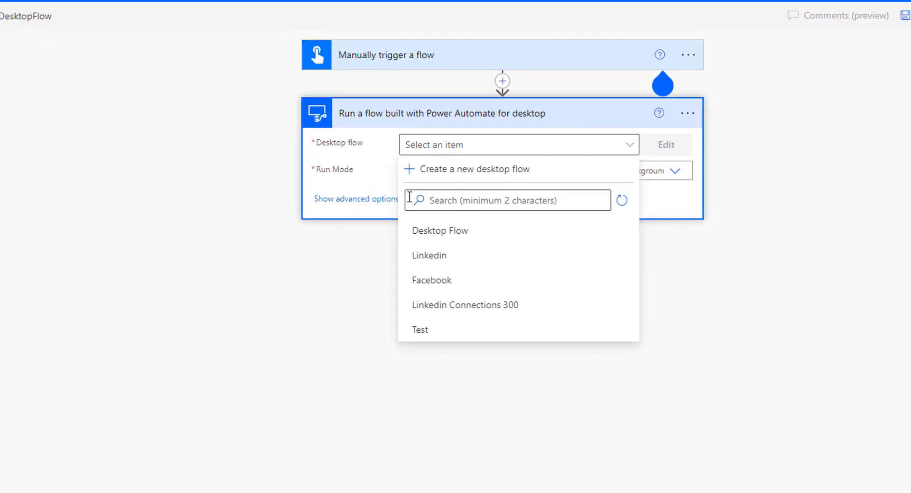
# - Start a new connection for the desktop flow action, using an on-premises data gateway with PAD-Gateway as the gateway name
pyautogui.click(688, 118)
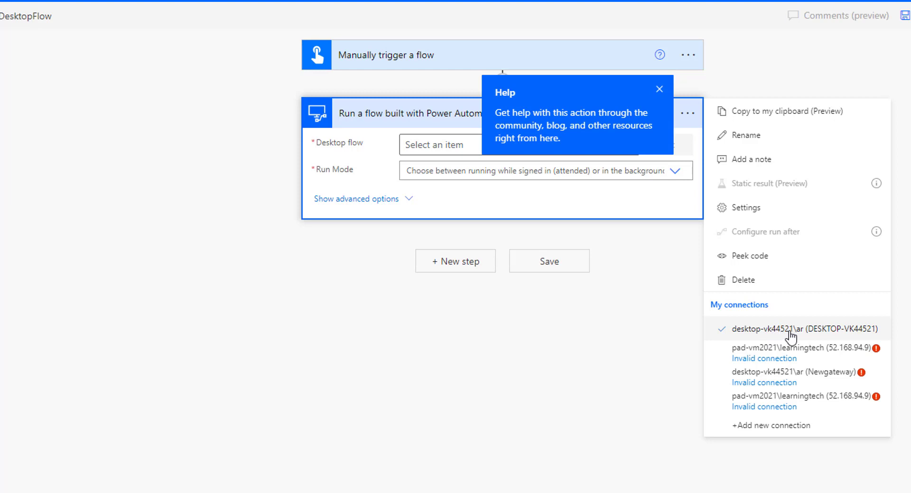
pyautogui.click(789, 427)
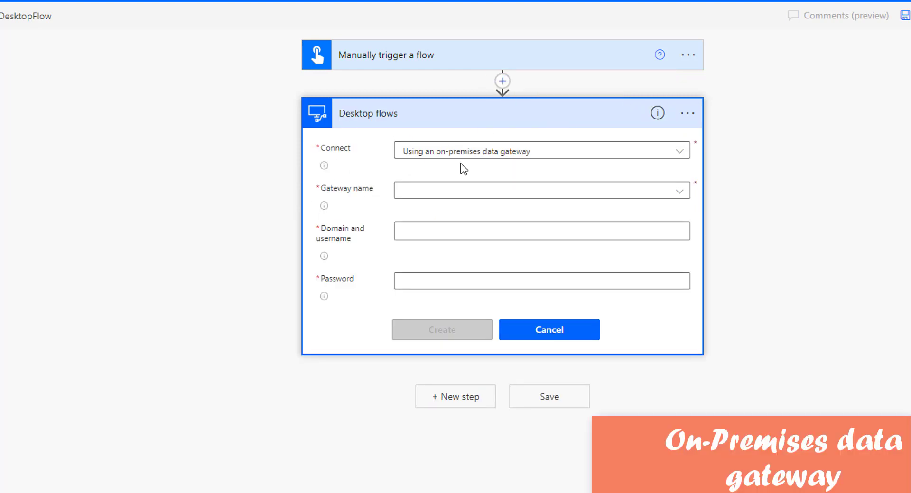
pyautogui.click(466, 158)
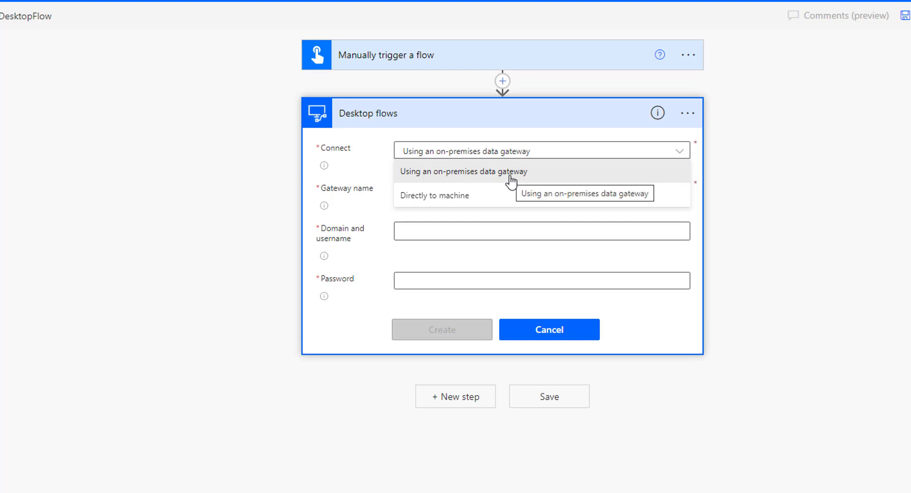
pyautogui.click(510, 179)
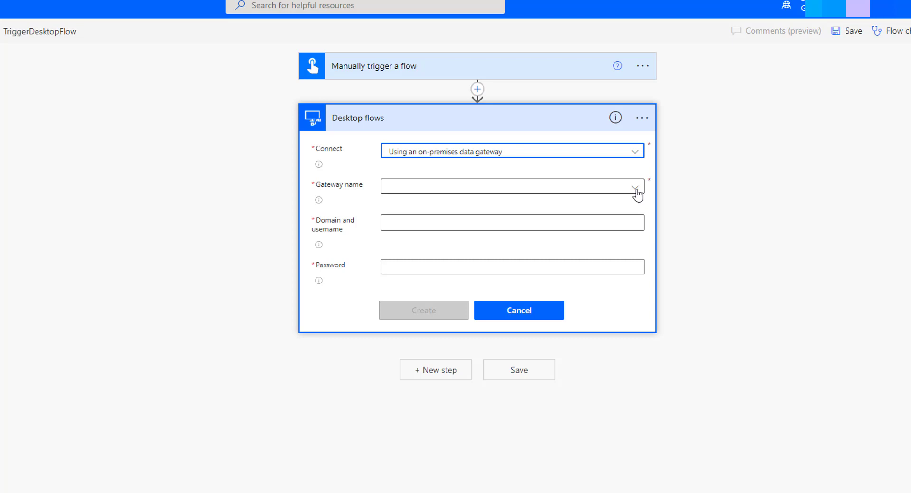
pyautogui.click(637, 193)
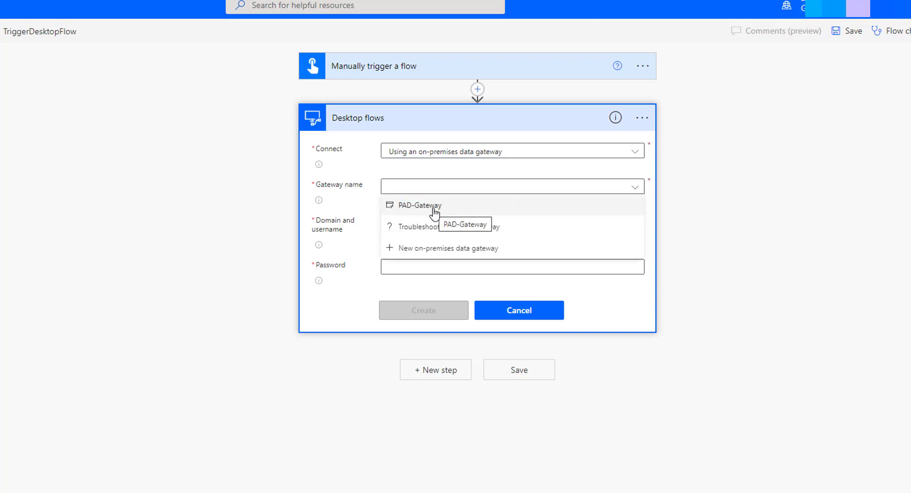
pyautogui.click(434, 208)
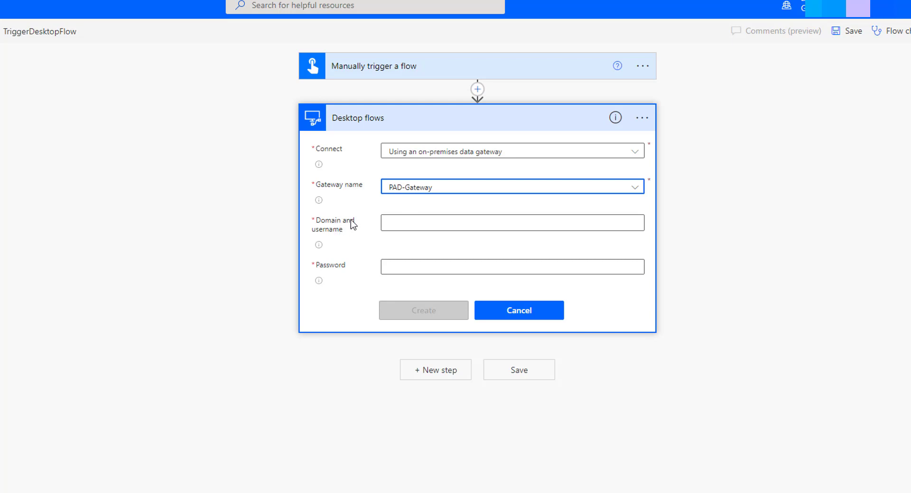
# - Open a Command Prompt, run whoami to look up the machine's domain and username, and copy the result
pyautogui.moveTo(351, 230); pyautogui.dragTo(318, 220)
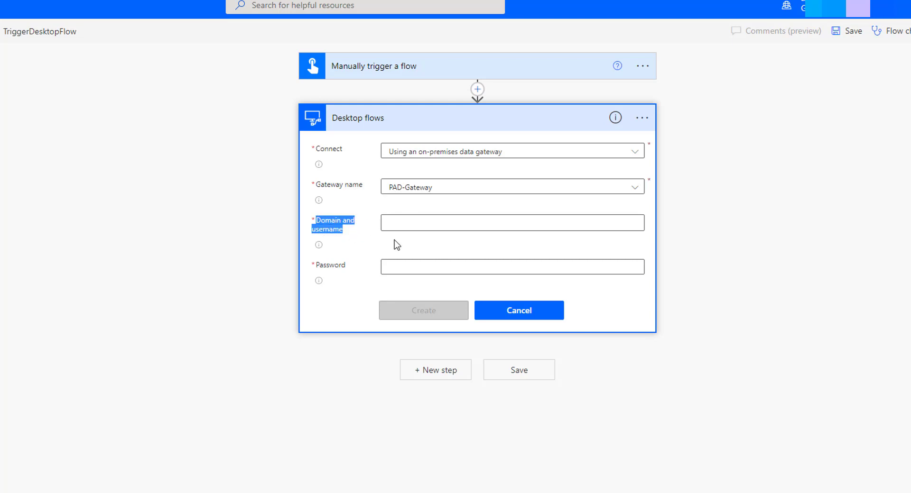
pyautogui.click(370, 239)
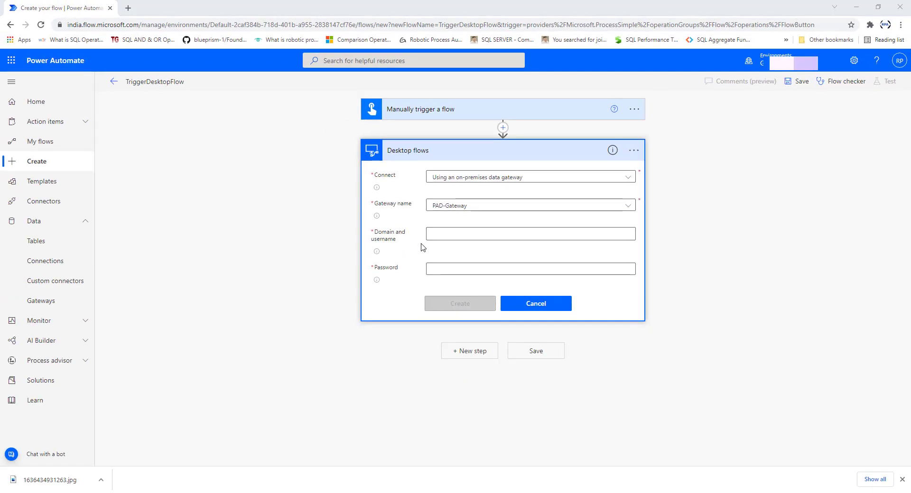
pyautogui.press('super+r')
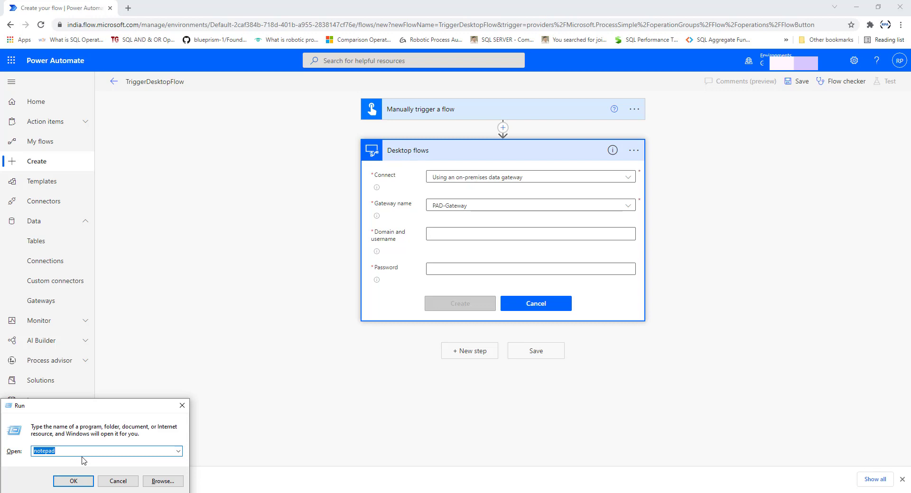
pyautogui.write('cmd')
pyautogui.press('Return')
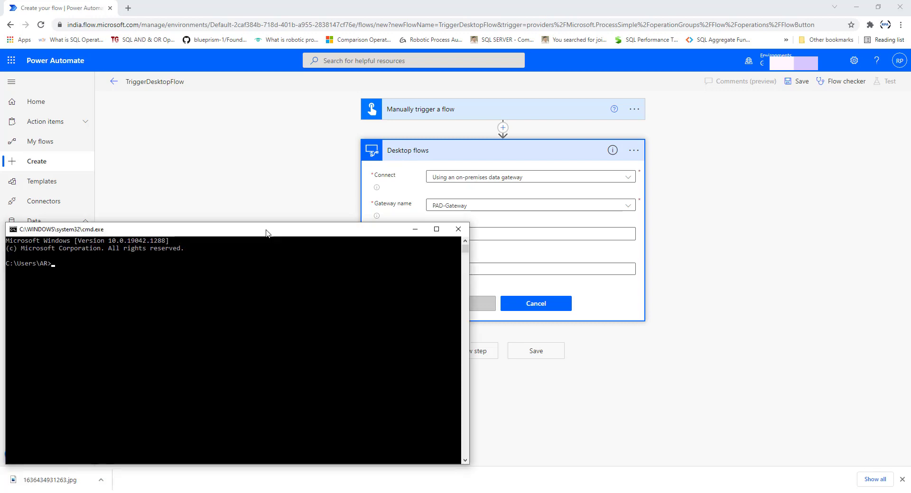
pyautogui.write('whoami')
pyautogui.press('Return')
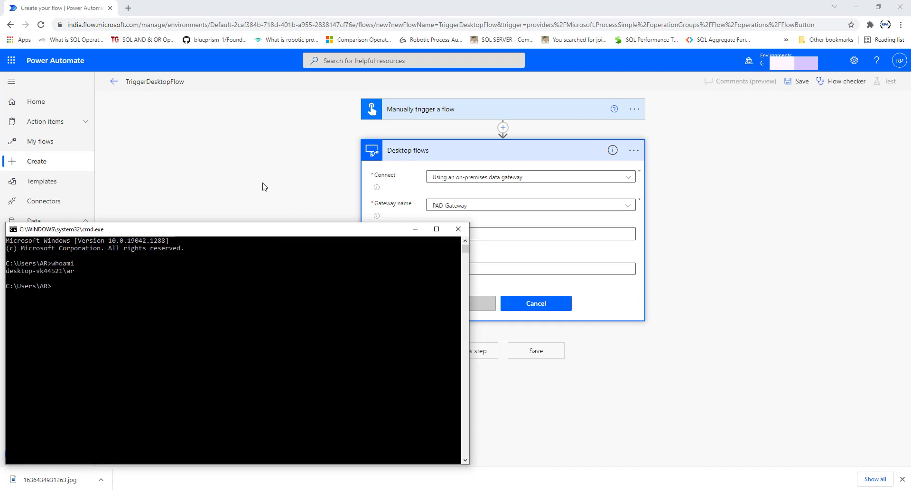
pyautogui.moveTo(74, 271); pyautogui.dragTo(2, 271)
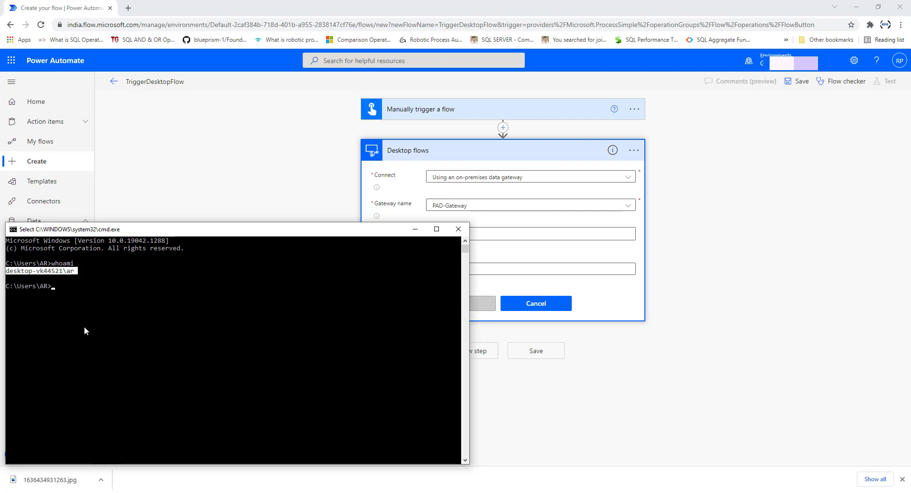
pyautogui.hotkey('ctrl', 'c')
# - Return to Power Automate and create the gateway connection with the copied domain and username and the account password
pyautogui.click(303, 187)
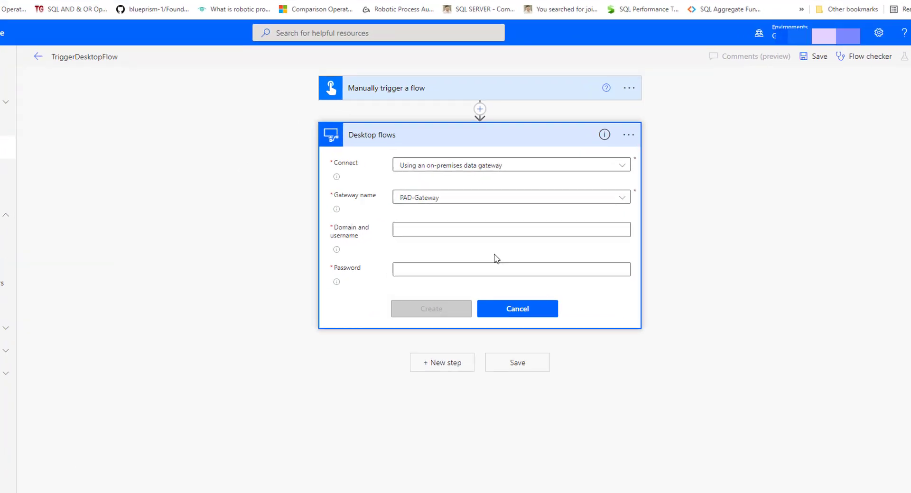
pyautogui.click(448, 222)
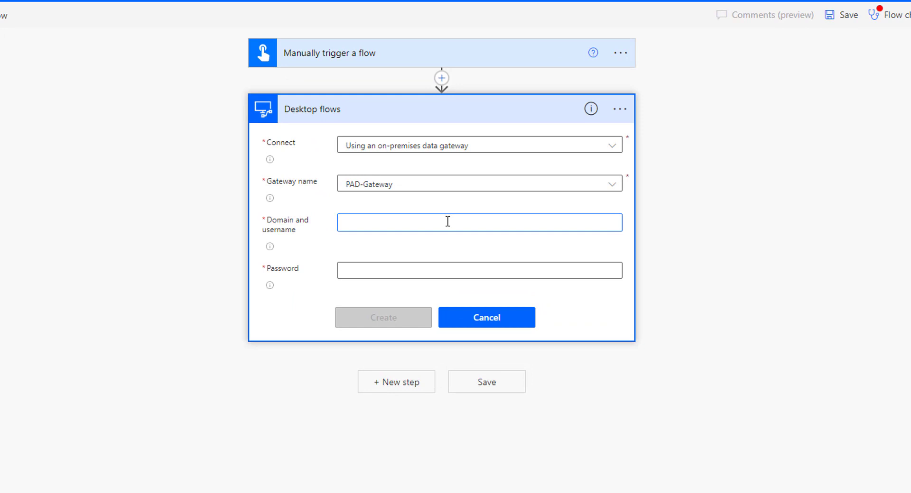
pyautogui.hotkey('ctrl', 'v')
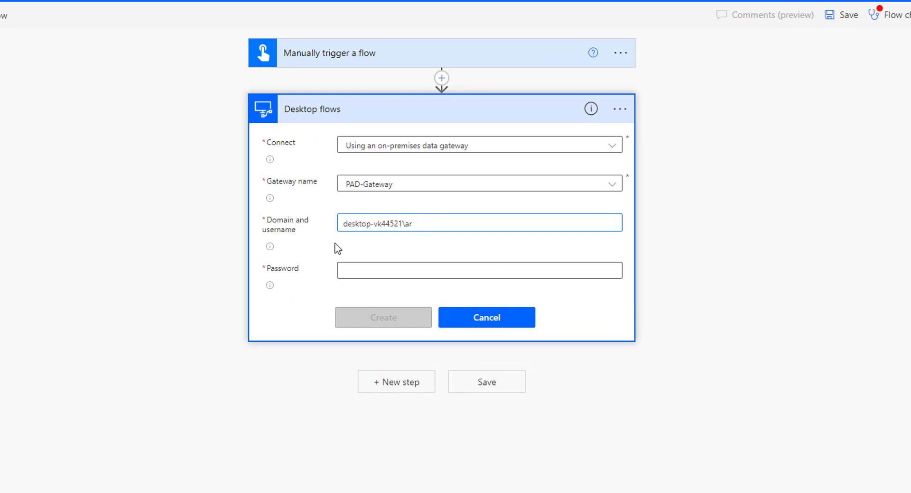
pyautogui.click(356, 270)
pyautogui.write('••••••')
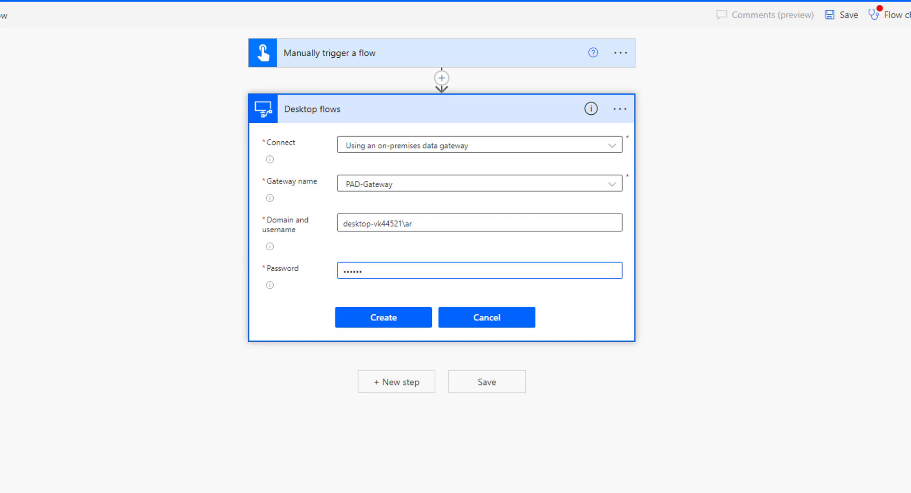
pyautogui.click(394, 320)
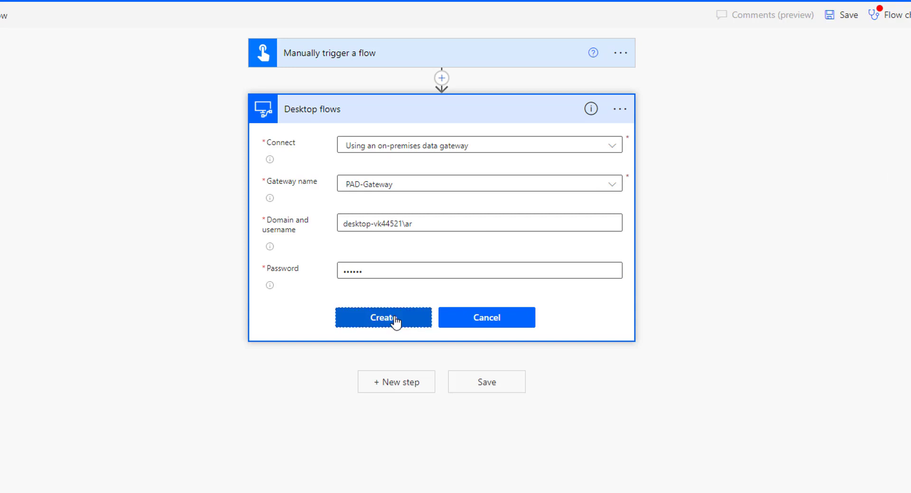
# - Set the desktop flow to Linkedin with the run mode Attended (runs when you're signed in) and save the cloud flow
pyautogui.click(621, 110)
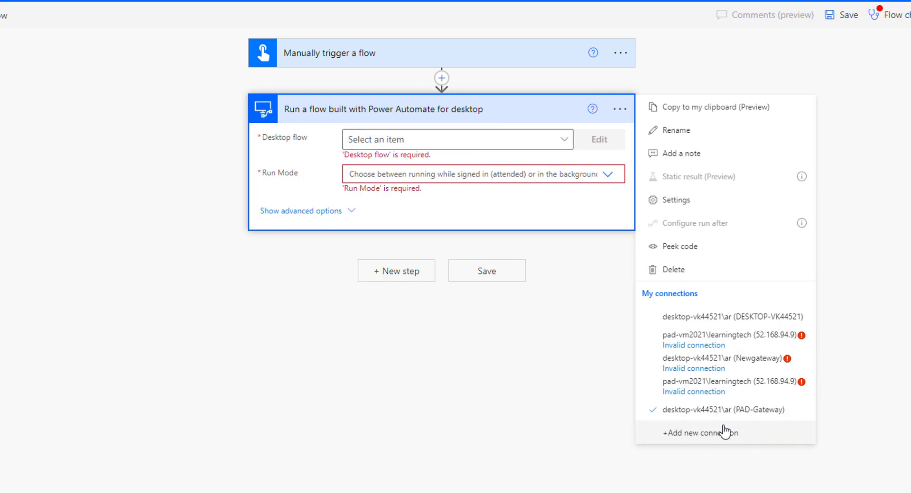
pyautogui.click(564, 141)
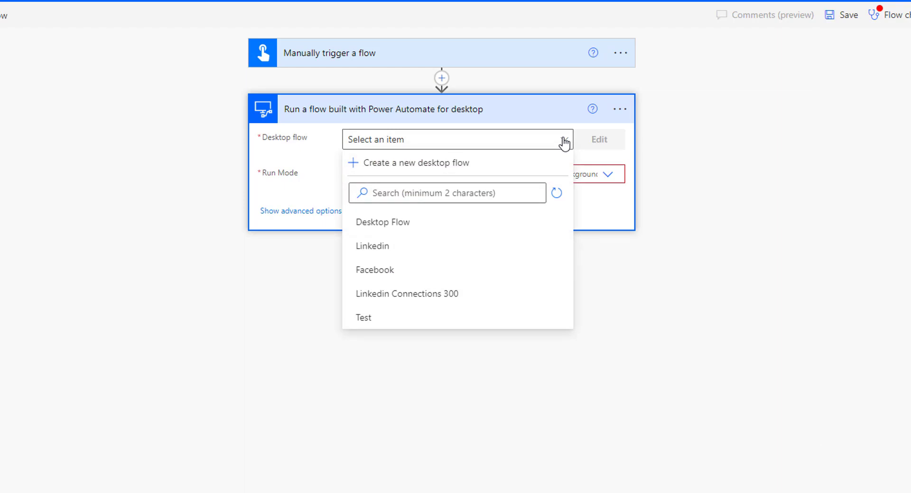
pyautogui.click(390, 251)
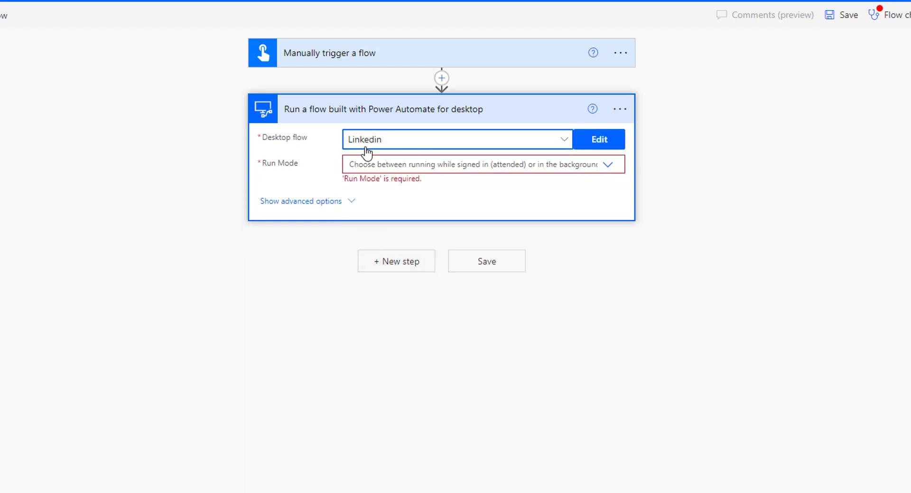
pyautogui.click(377, 165)
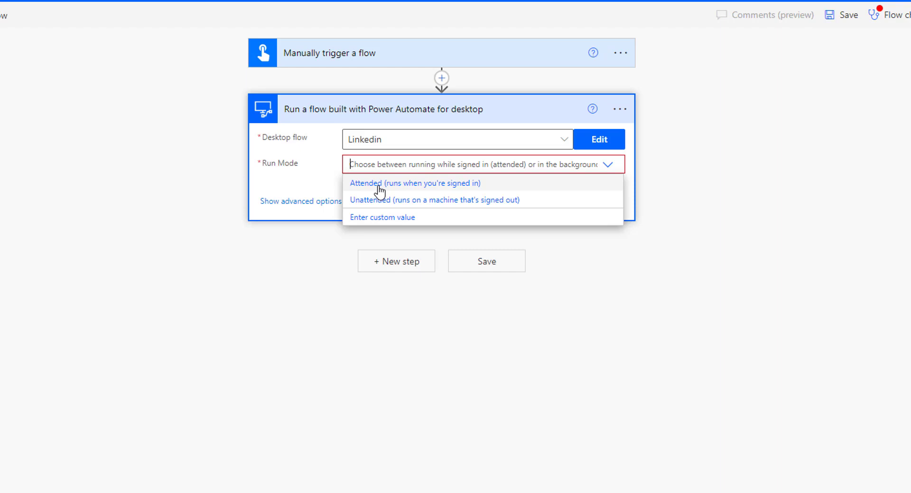
pyautogui.click(380, 187)
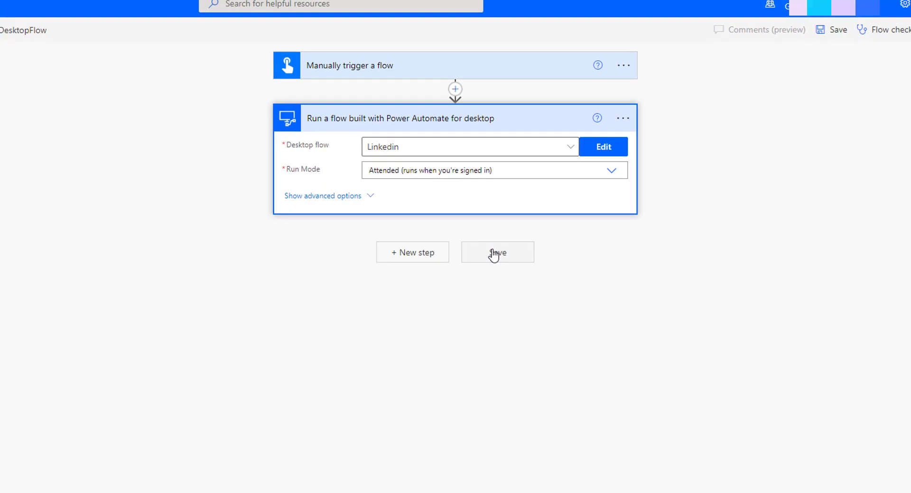
pyautogui.click(493, 256)
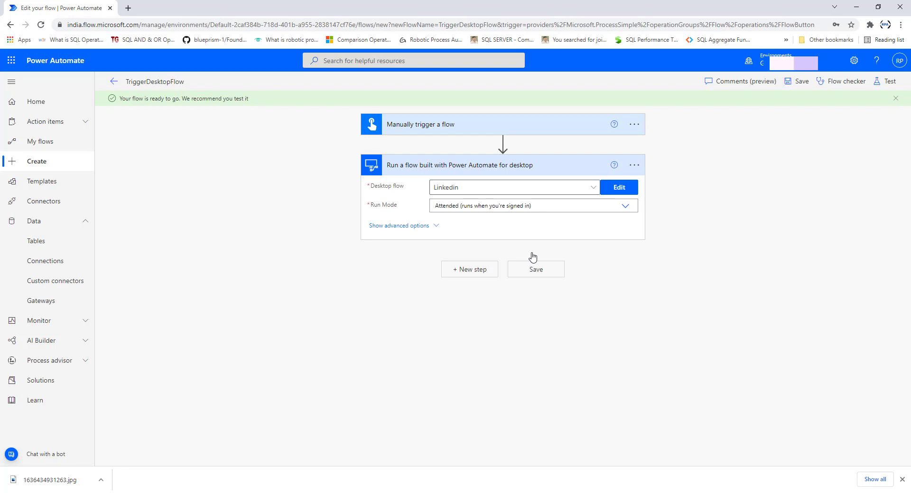
# - Test TriggerDesktopFlow manually through the gateway connection, then return to its run page to check the run status
pyautogui.click(891, 82)
pyautogui.click(780, 111)
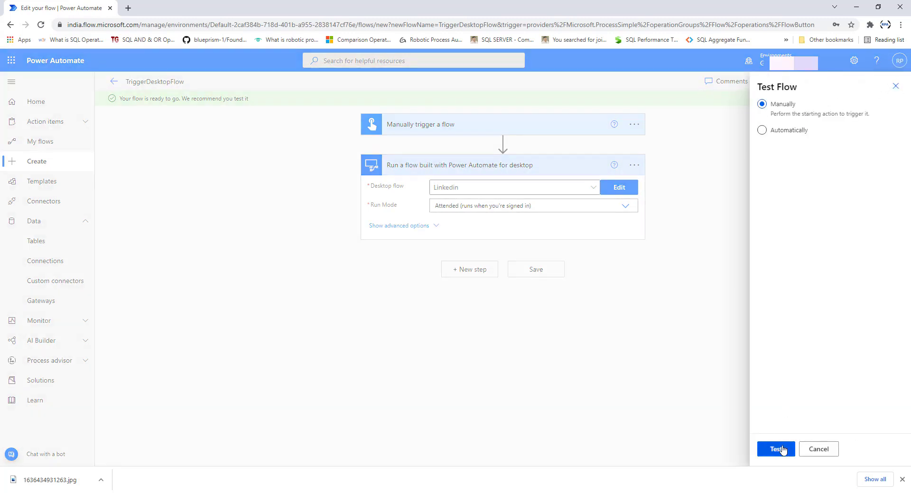
pyautogui.click(782, 449)
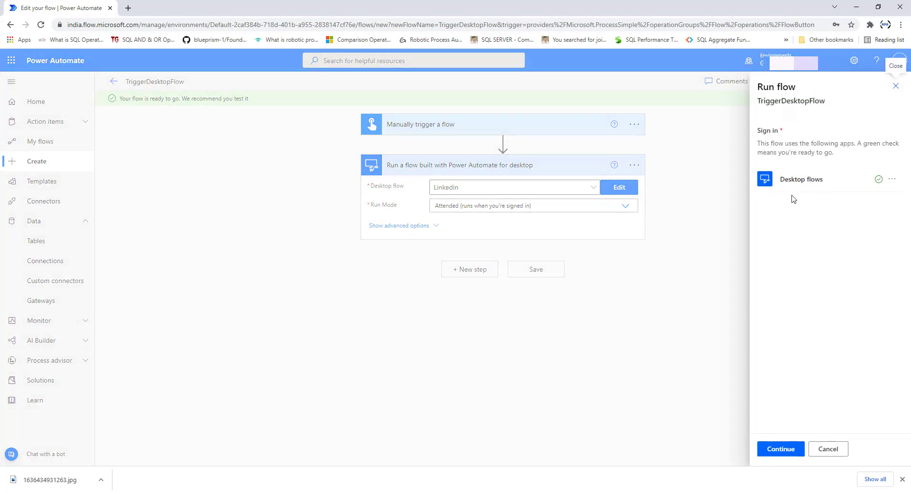
pyautogui.click(789, 455)
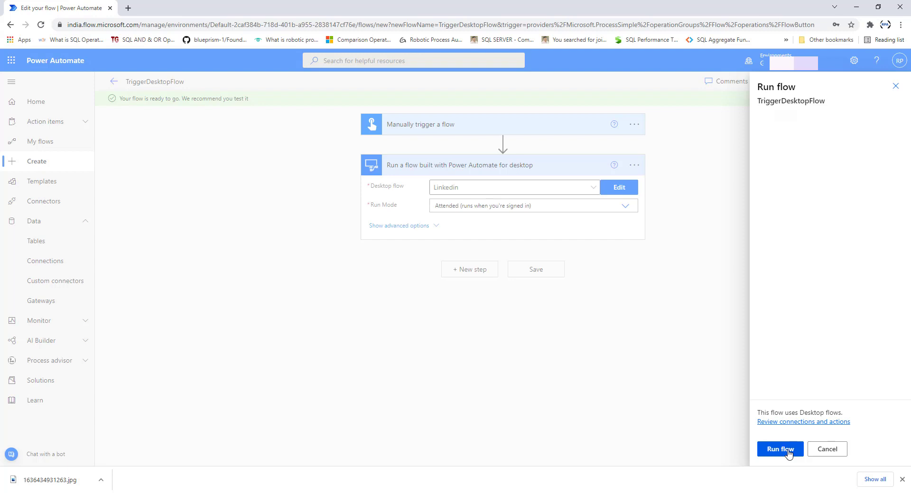
pyautogui.click(789, 455)
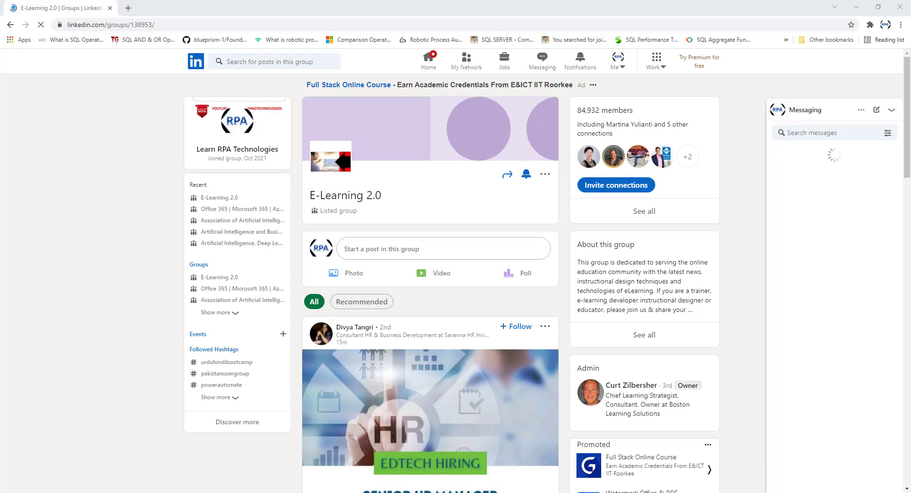
pyautogui.moveTo(19, 491)
pyautogui.click(19, 463)
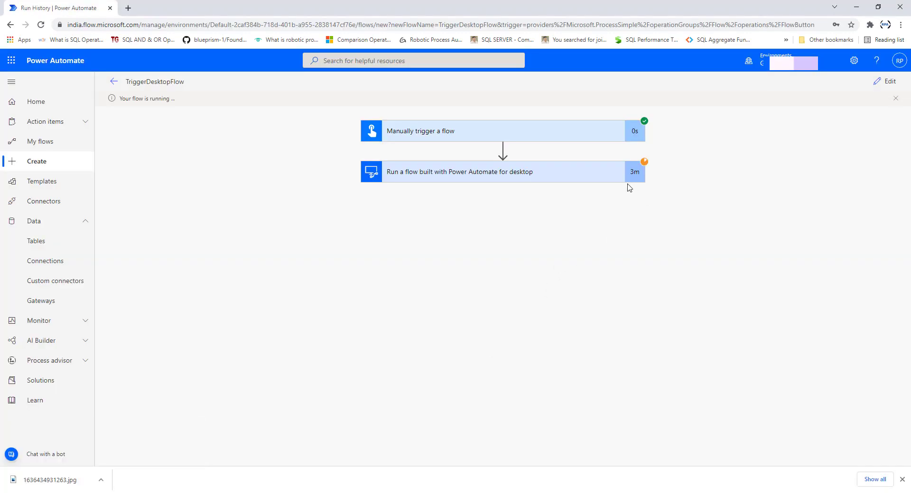
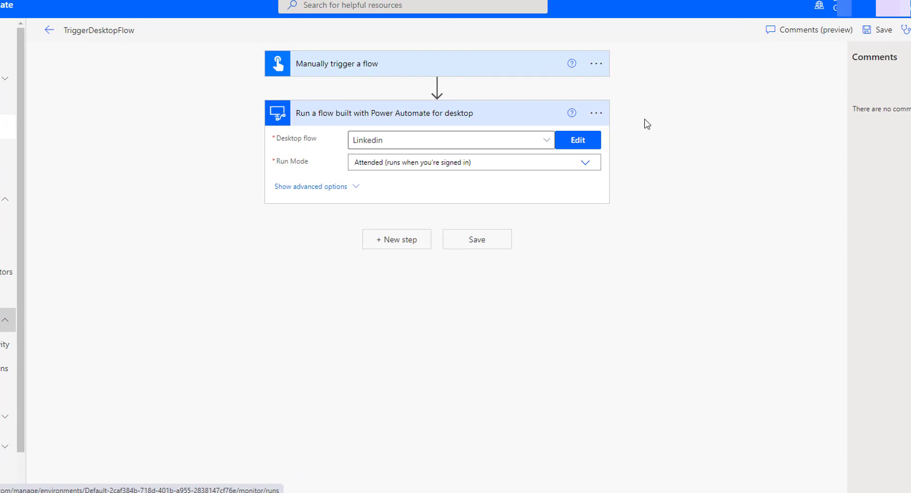
# - Start a new connection for the desktop flow action that connects directly to machine, with DESKTOP-VK44521 as the machine
pyautogui.click(599, 116)
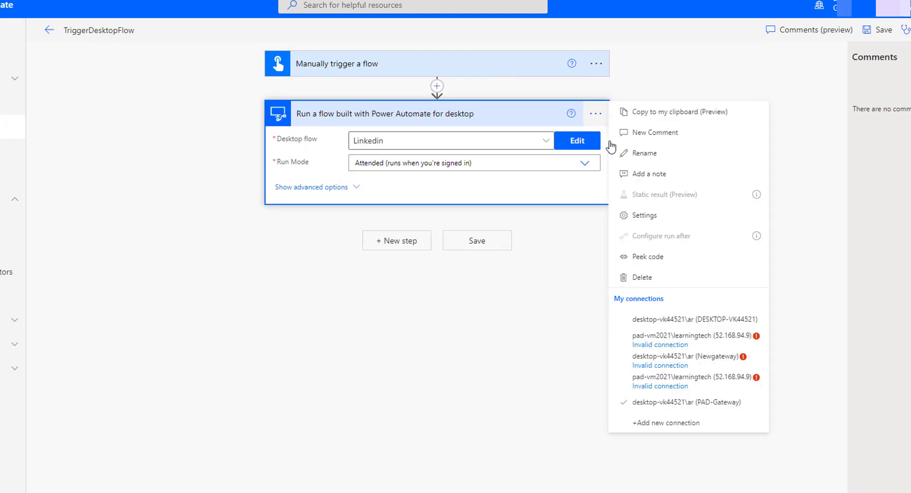
pyautogui.click(646, 424)
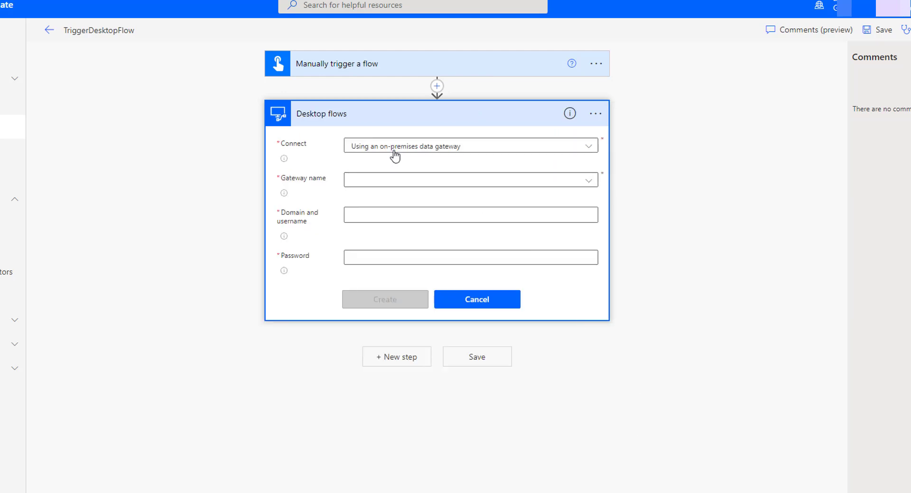
pyautogui.click(589, 148)
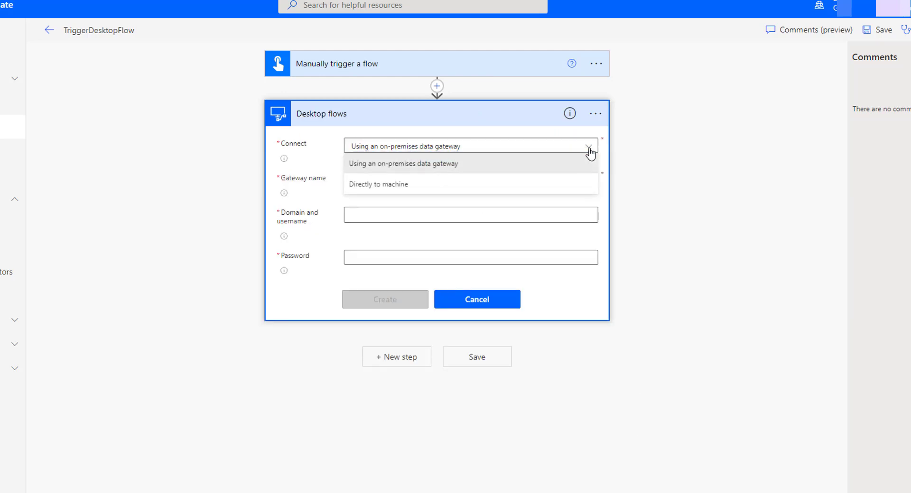
pyautogui.click(402, 191)
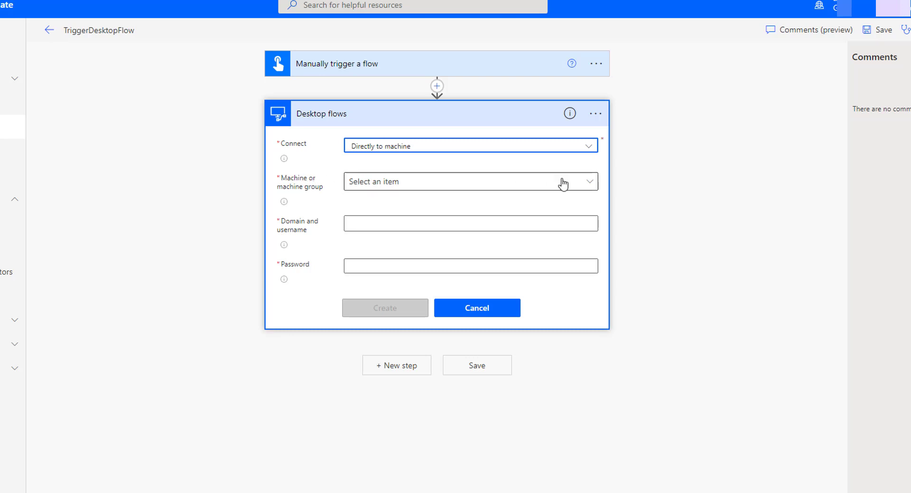
pyautogui.click(591, 187)
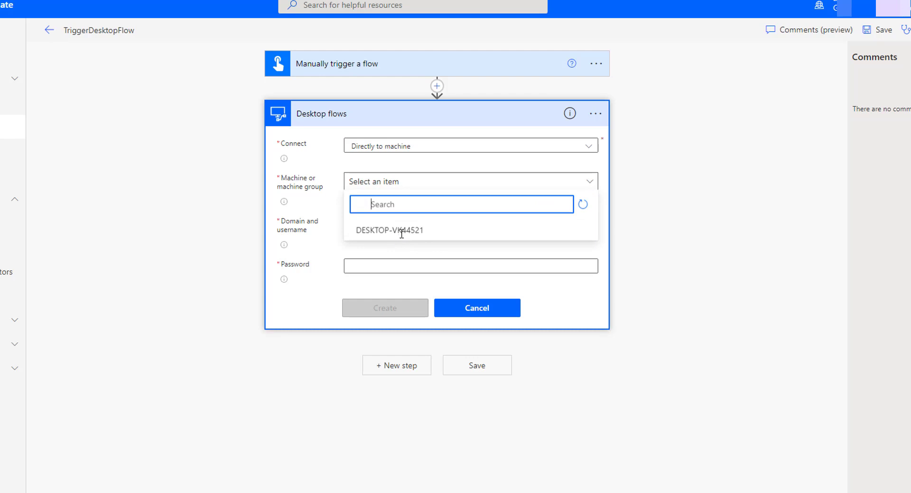
pyautogui.click(399, 235)
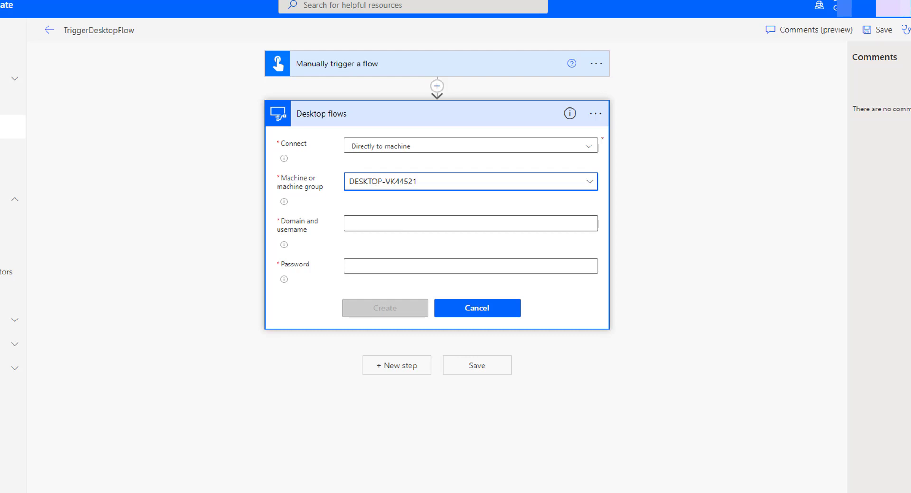
# - Paste the copied domain and username, enter the account password, and create the direct machine connection
pyautogui.press('Tab')
pyautogui.hotkey('ctrl', 'v')
pyautogui.click(379, 267)
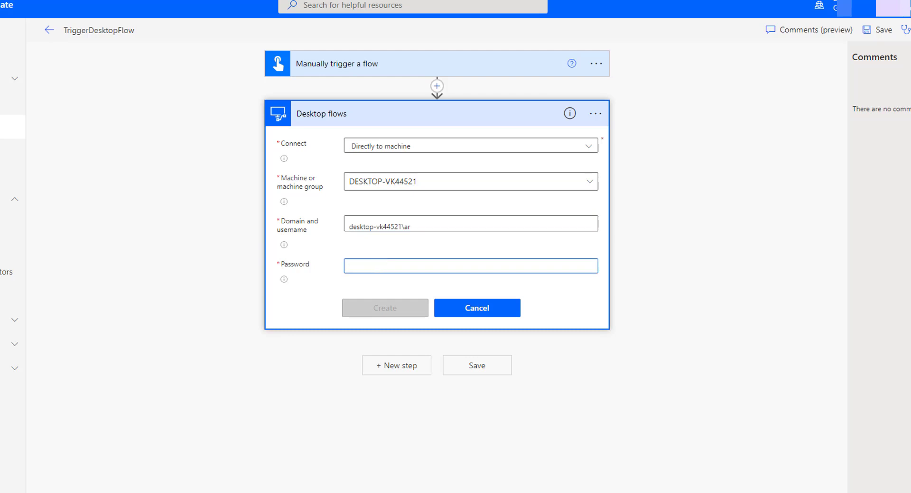
pyautogui.write('••••••')
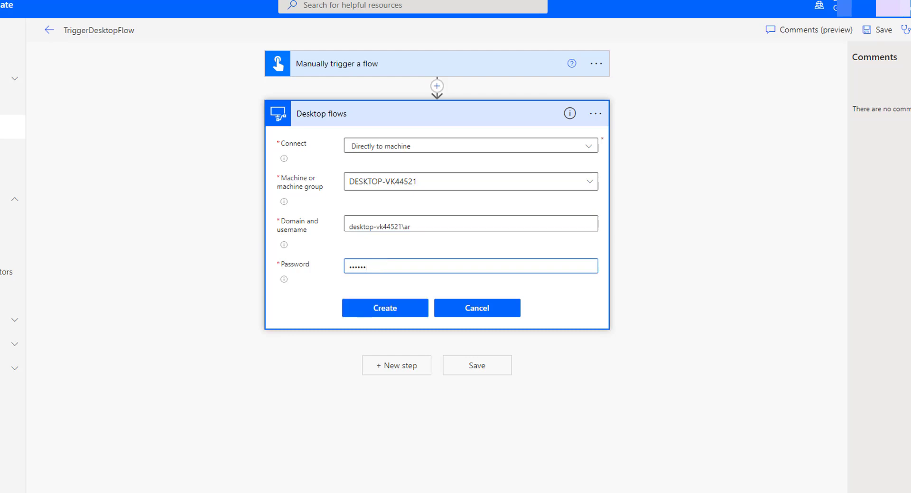
pyautogui.click(398, 313)
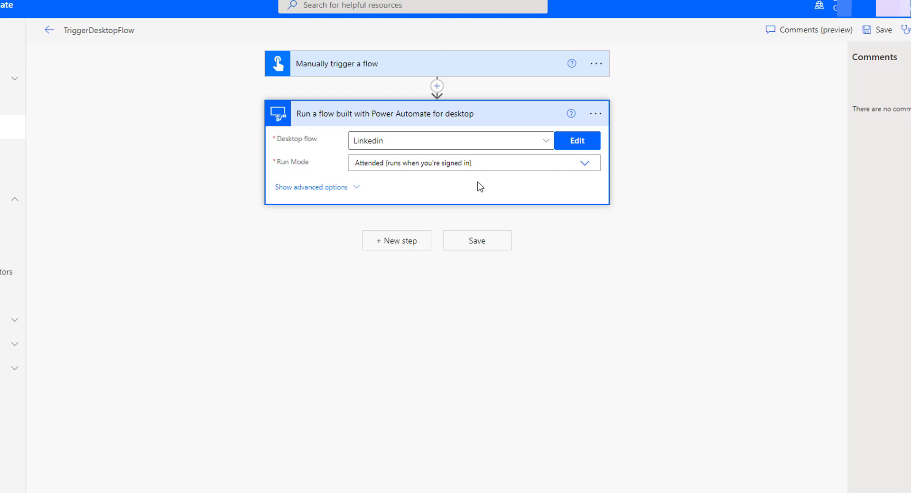
# - Reselect Linkedin as the desktop flow for the action and save the cloud flow
pyautogui.click(547, 141)
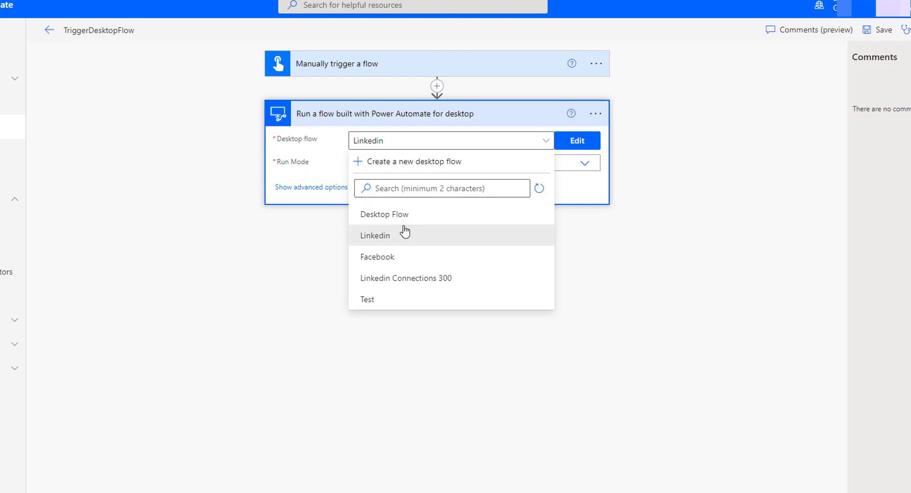
pyautogui.click(443, 145)
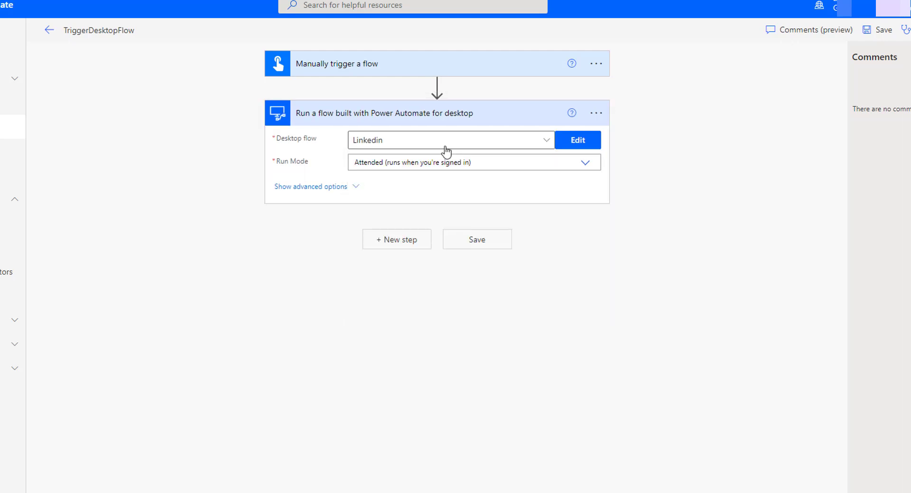
pyautogui.click(548, 142)
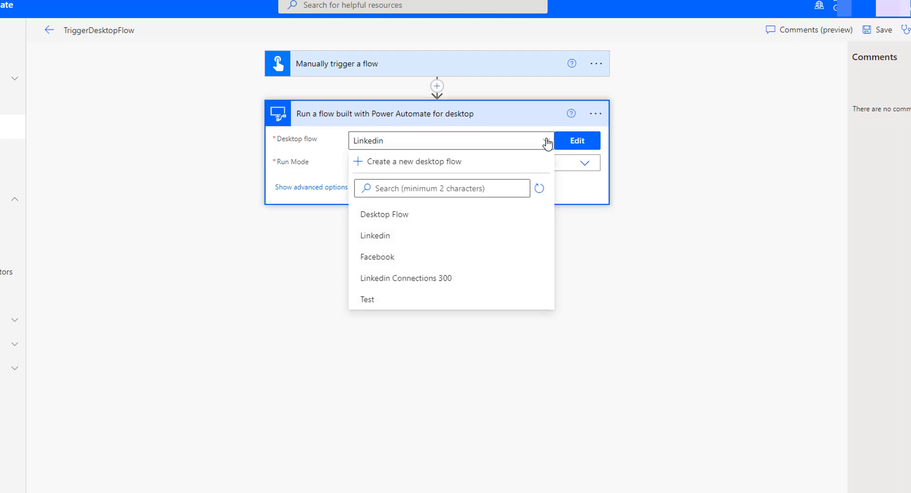
pyautogui.click(403, 241)
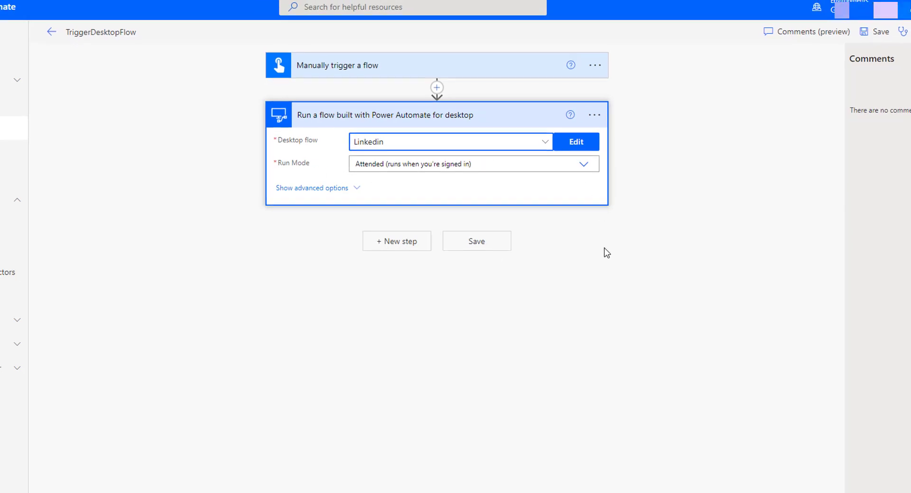
pyautogui.click(476, 241)
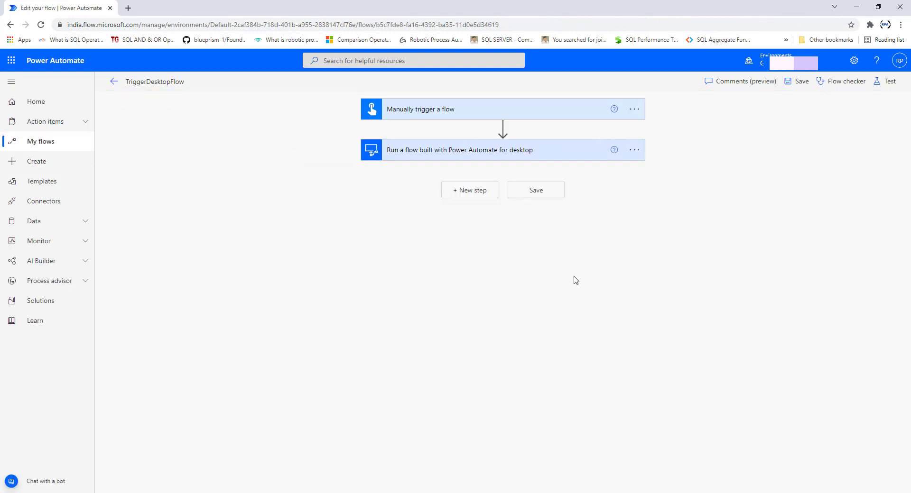
# - Save and test TriggerDesktopFlow manually with the direct machine connection, and return to the flow designer
pyautogui.click(891, 83)
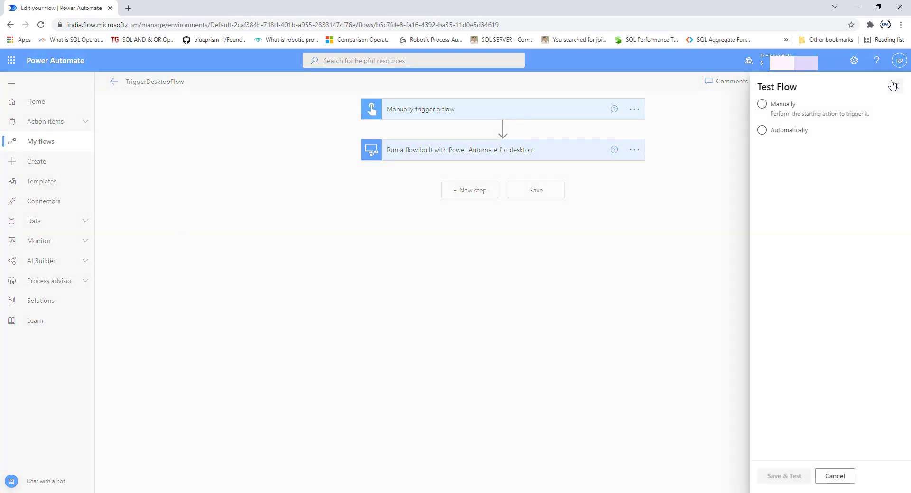
pyautogui.click(774, 111)
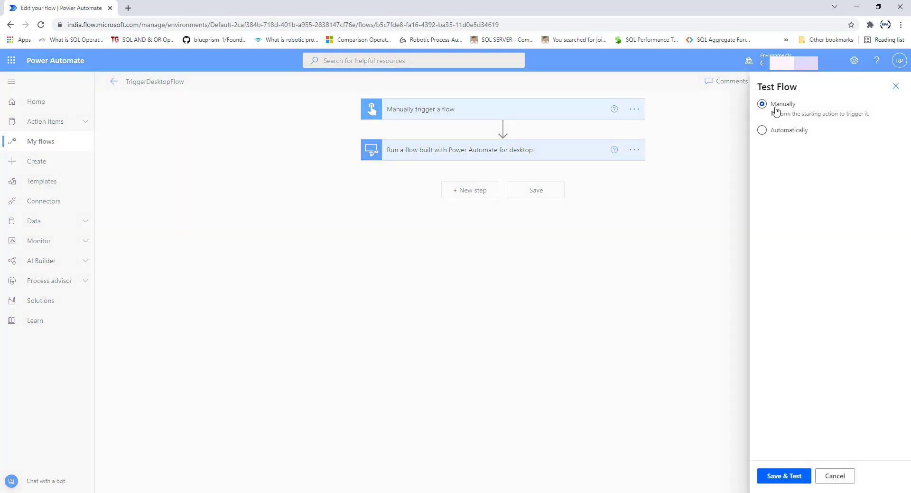
pyautogui.click(783, 477)
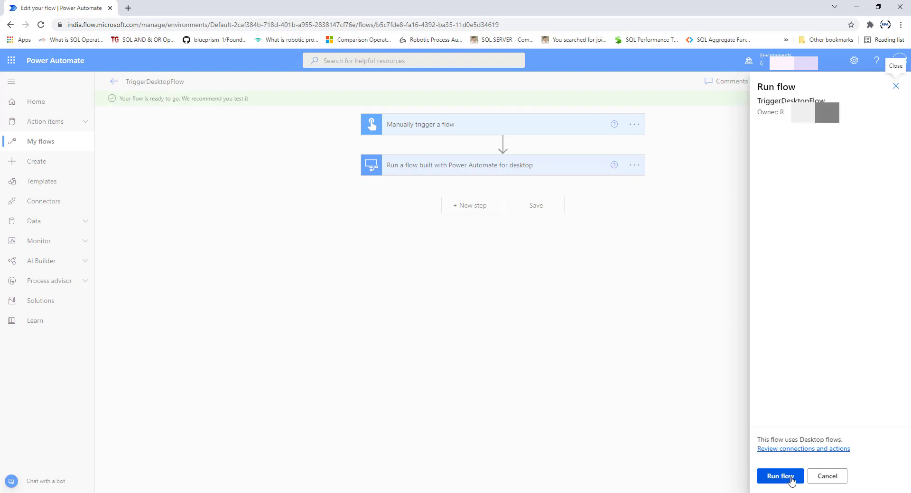
pyautogui.click(792, 477)
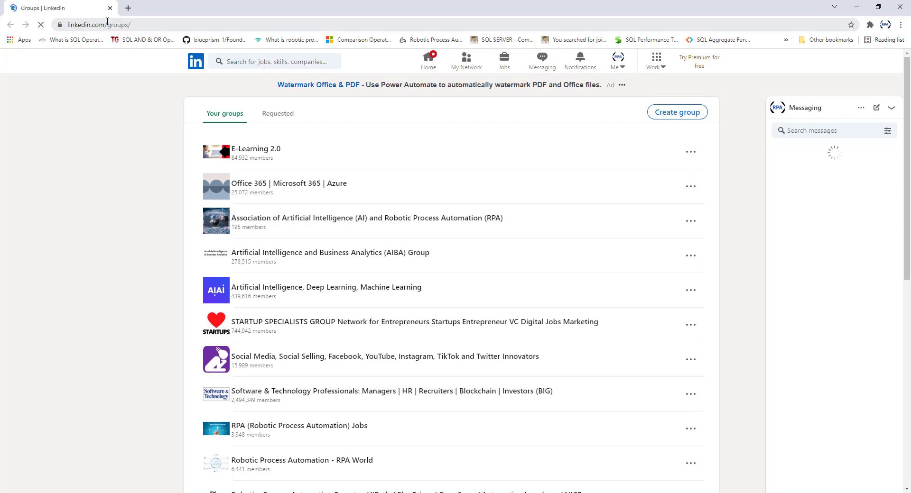
pyautogui.click(907, 3)
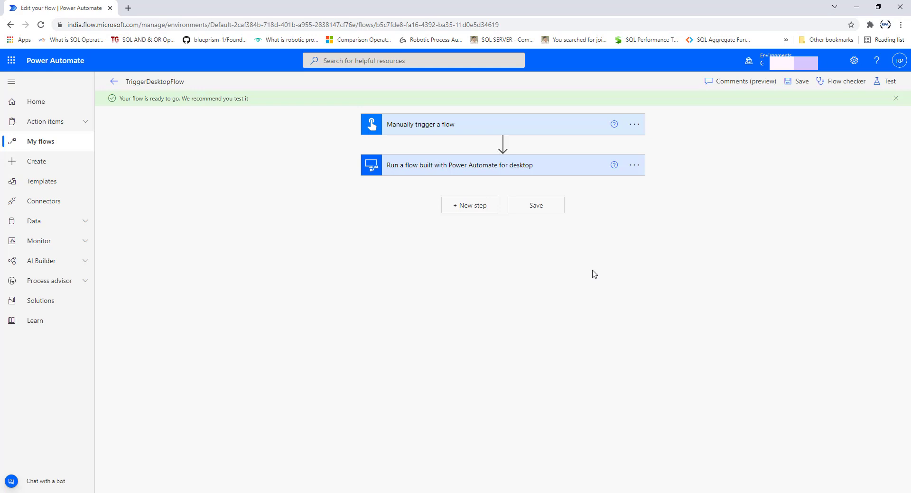